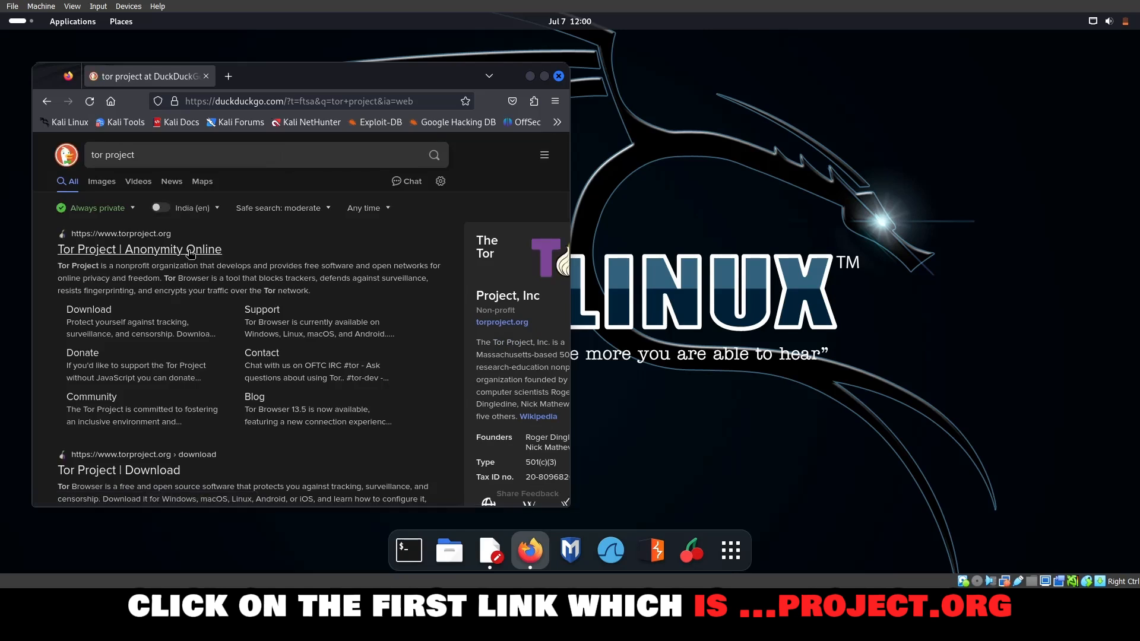
Open the official Tor Project website from the search results and go to its Tor Browser download page.
left_click(191, 253)
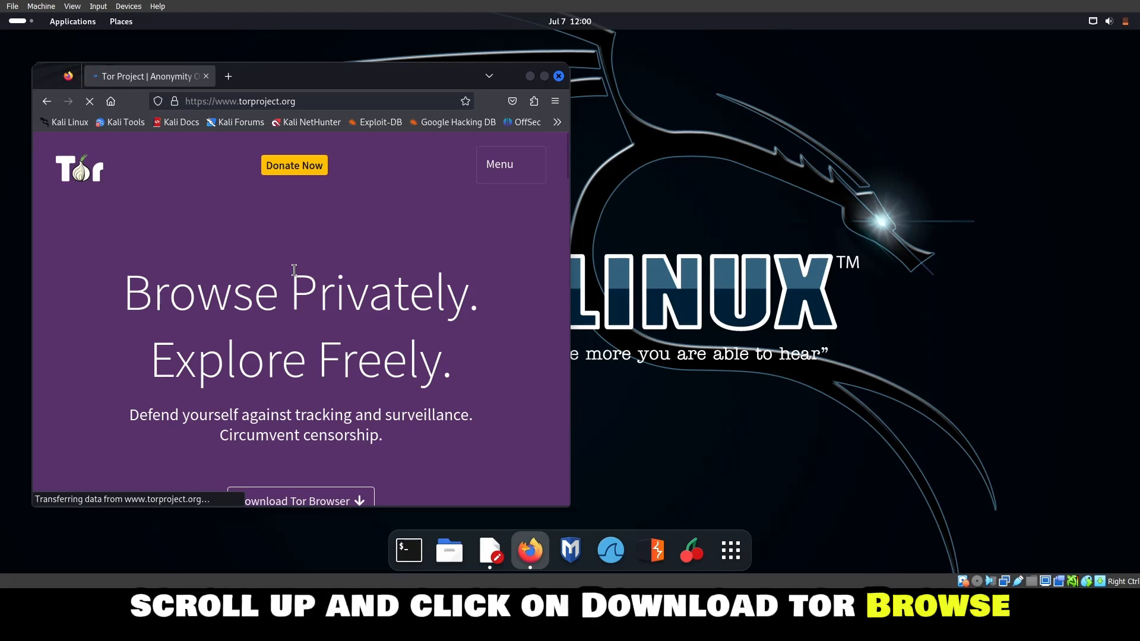
scroll(304, 355, "down", 3)
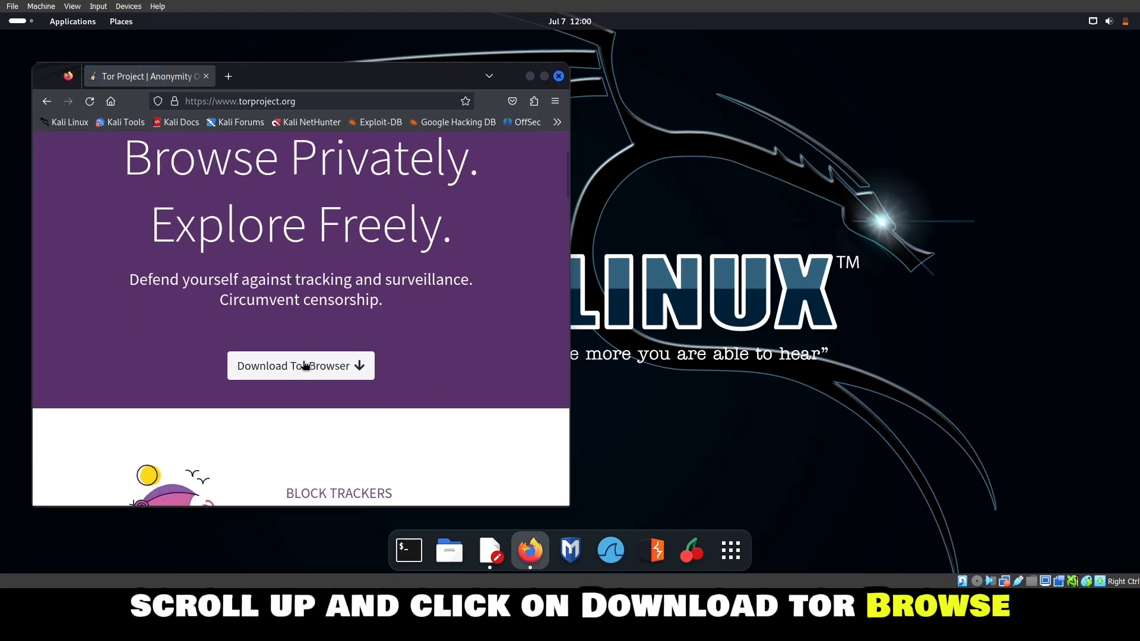
left_click(305, 366)
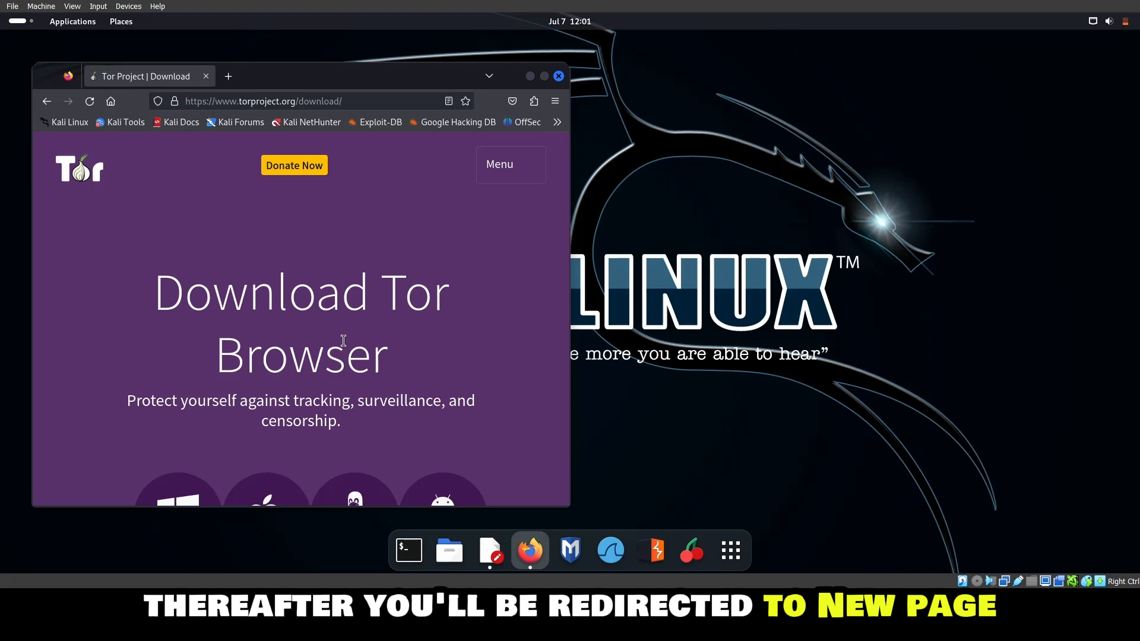
Start downloading the Linux version of Tor Browser.
scroll(343, 340, "down", 2)
scroll(344, 341, "down", 2)
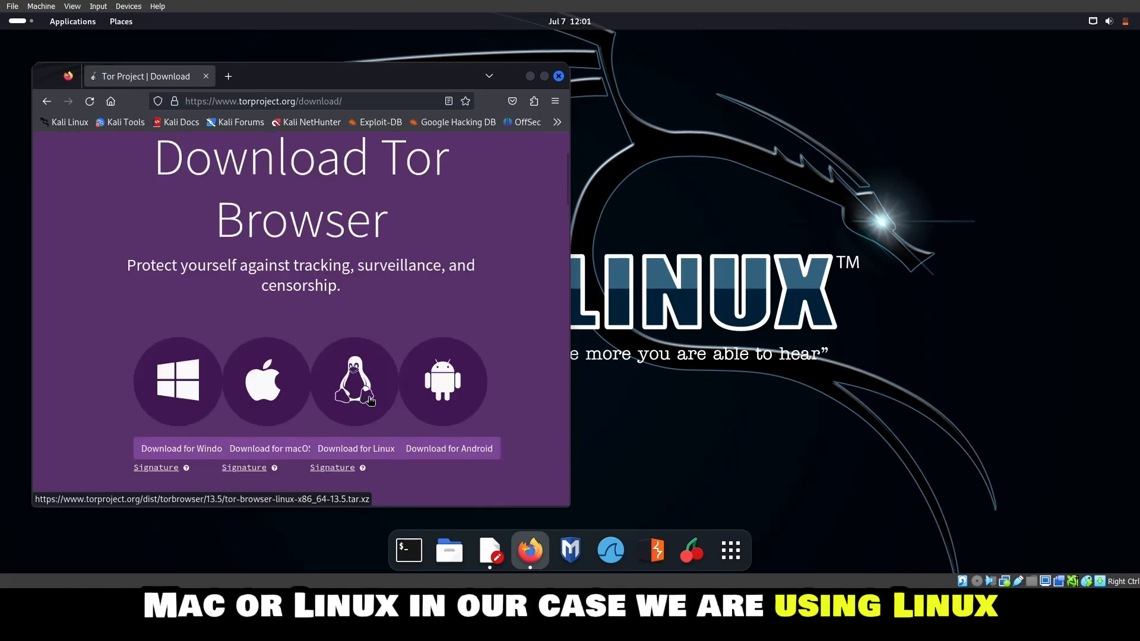
left_click(354, 451)
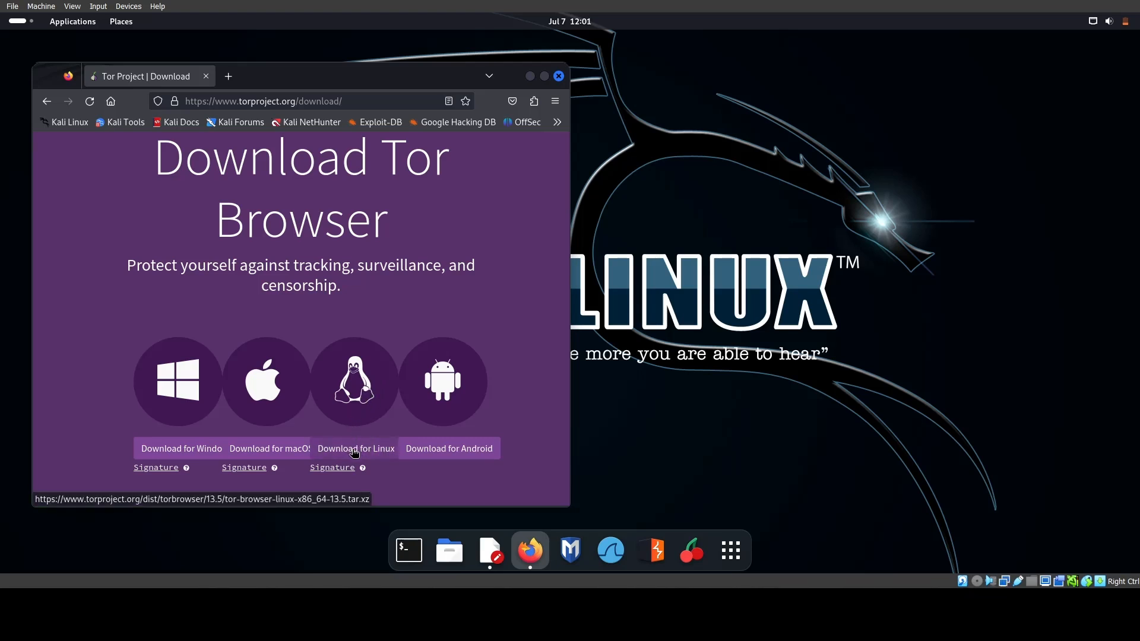
left_click(353, 454)
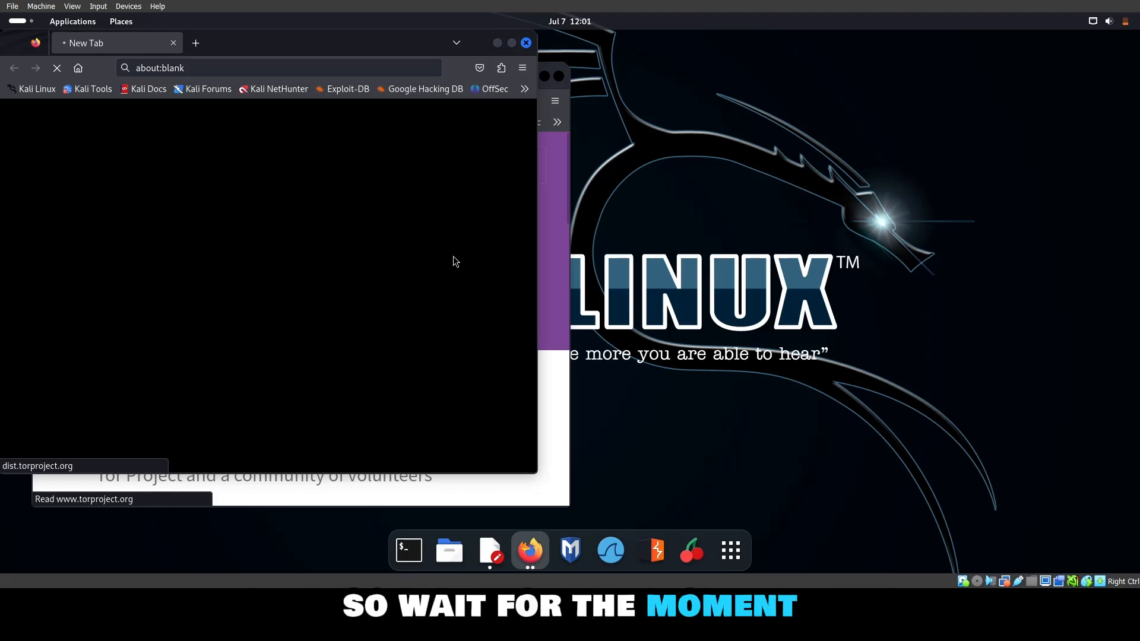
Cancel the running tor-browser-linux-x86_64-13.5 download and close the browser windows.
left_click(526, 42)
left_click(558, 76)
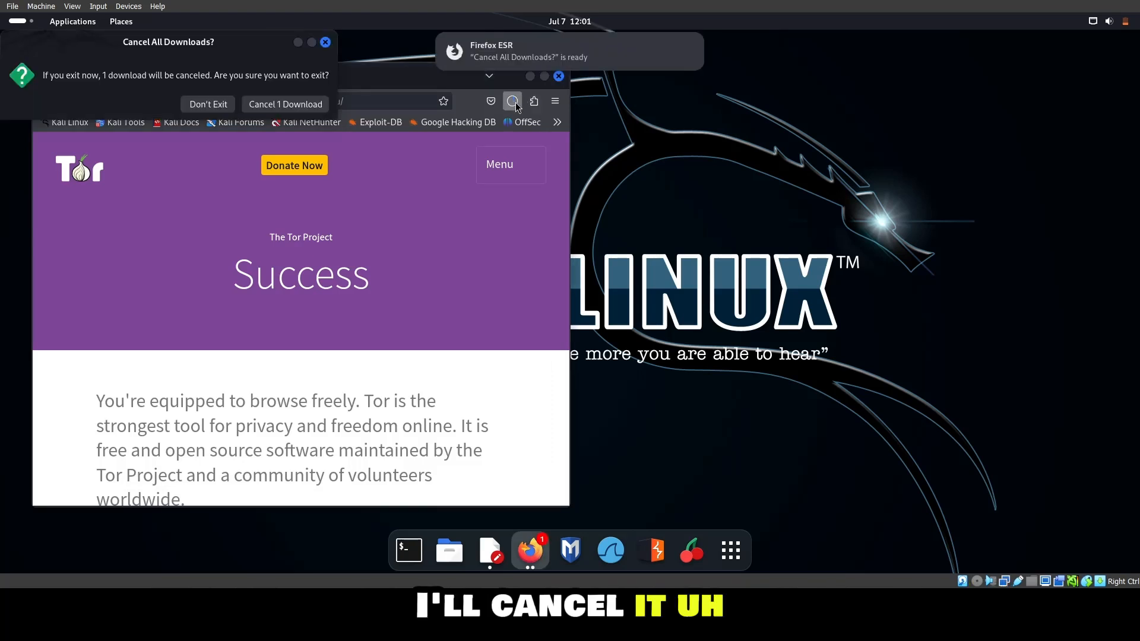
left_click(514, 102)
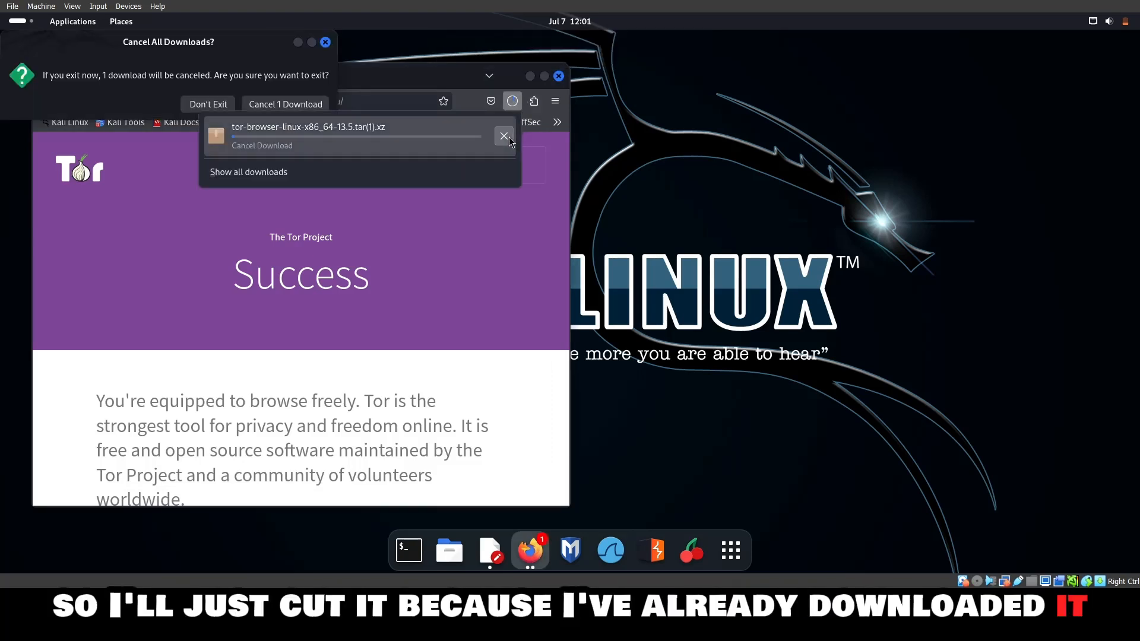
left_click(509, 140)
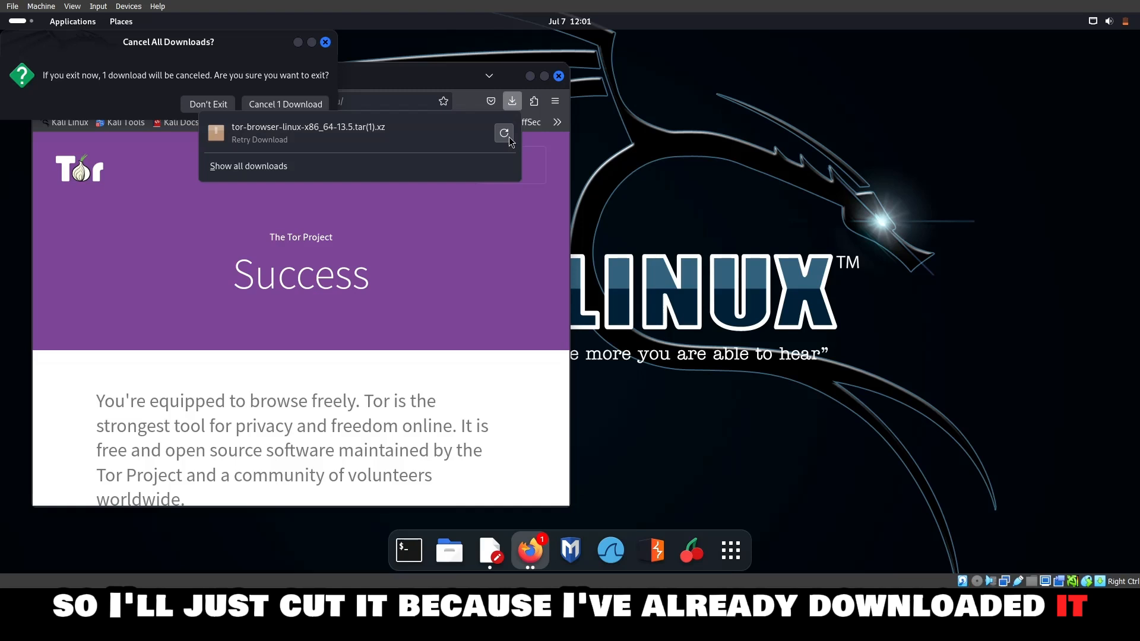
left_click(559, 78)
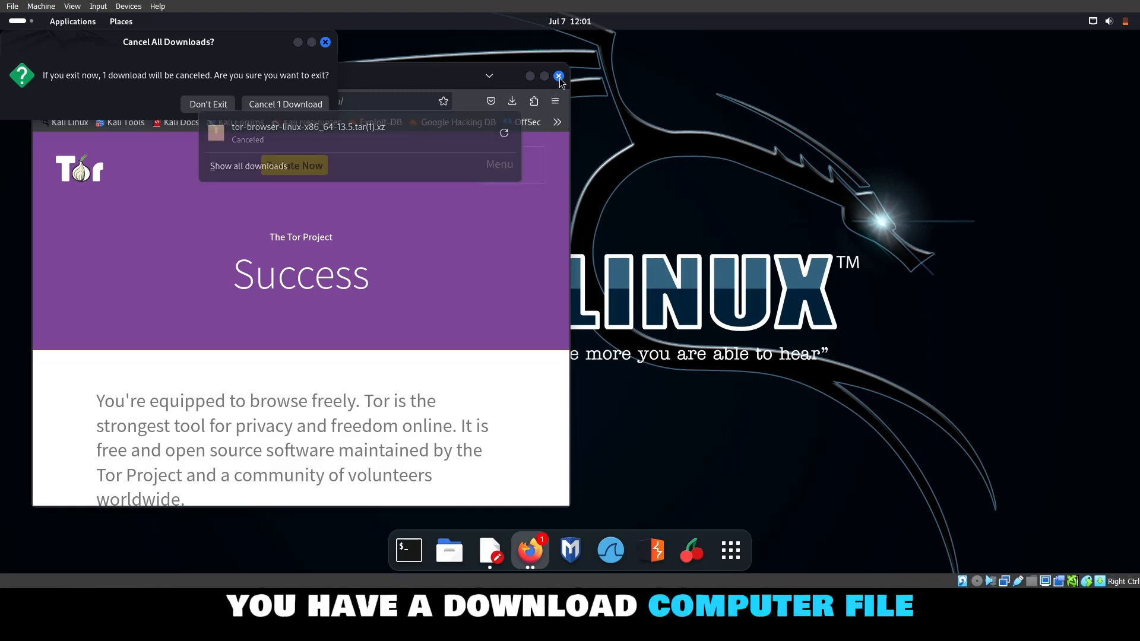
Open a terminal with enlarged text, then change to the Downloads directory and list its contents.
left_click(409, 550)
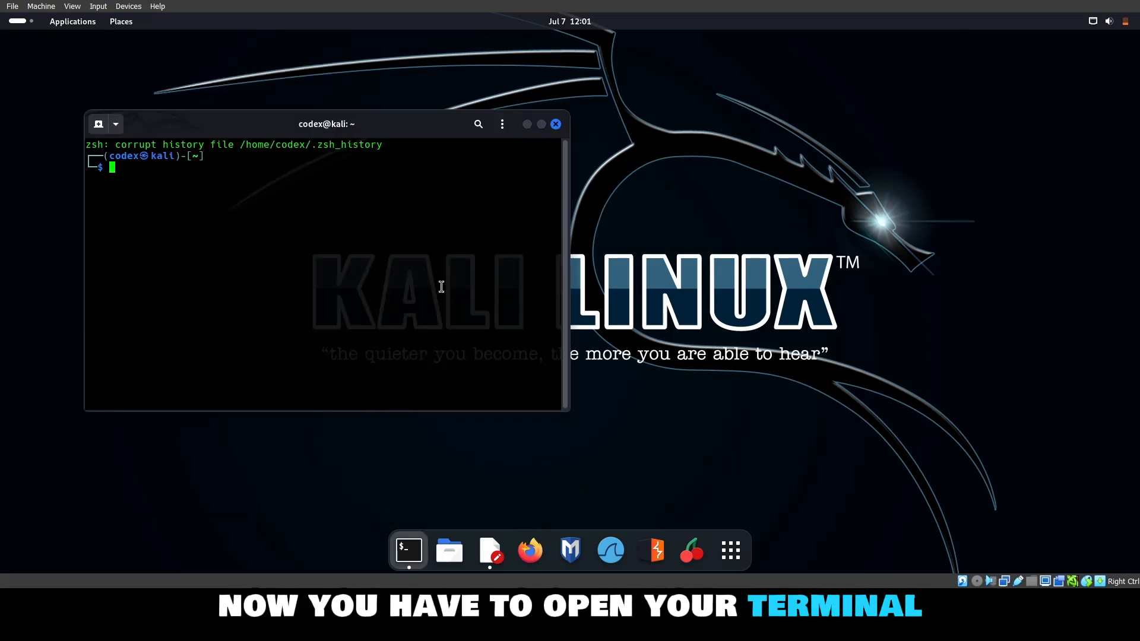
key("ctrl+plus")
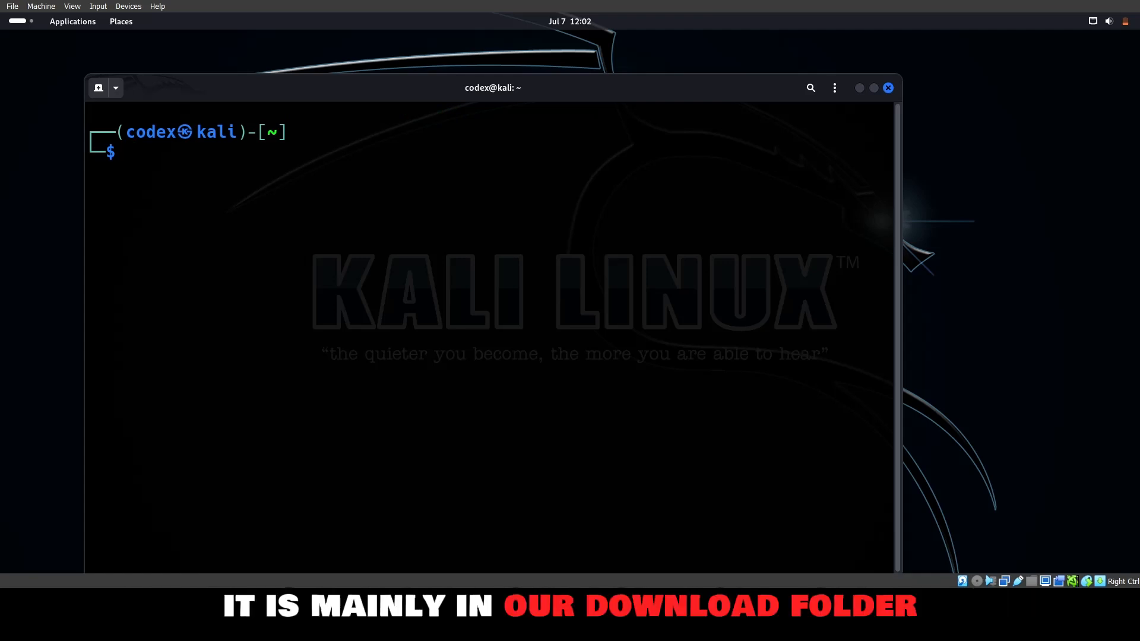
type("cd ")
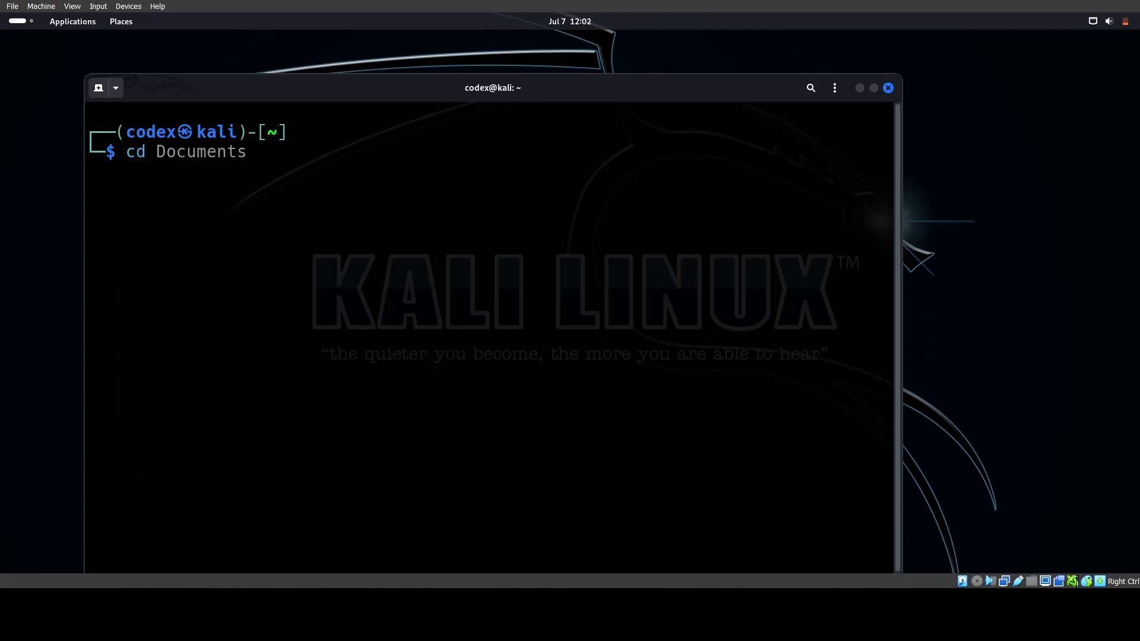
type("dow")
key("Tab")
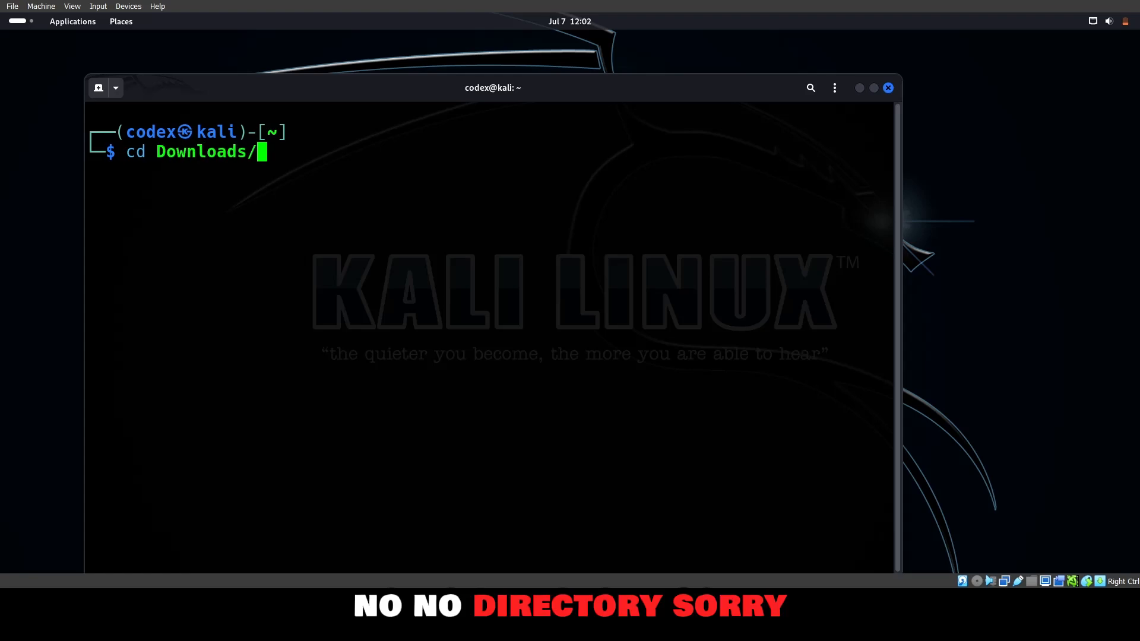
key("Return")
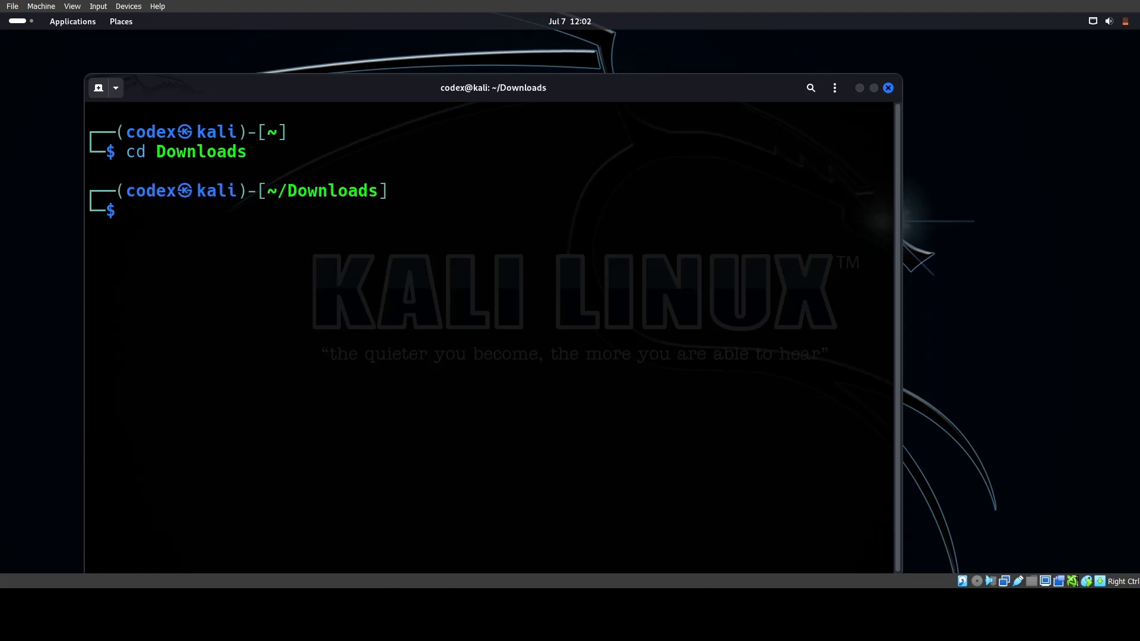
type("ls")
key("Return")
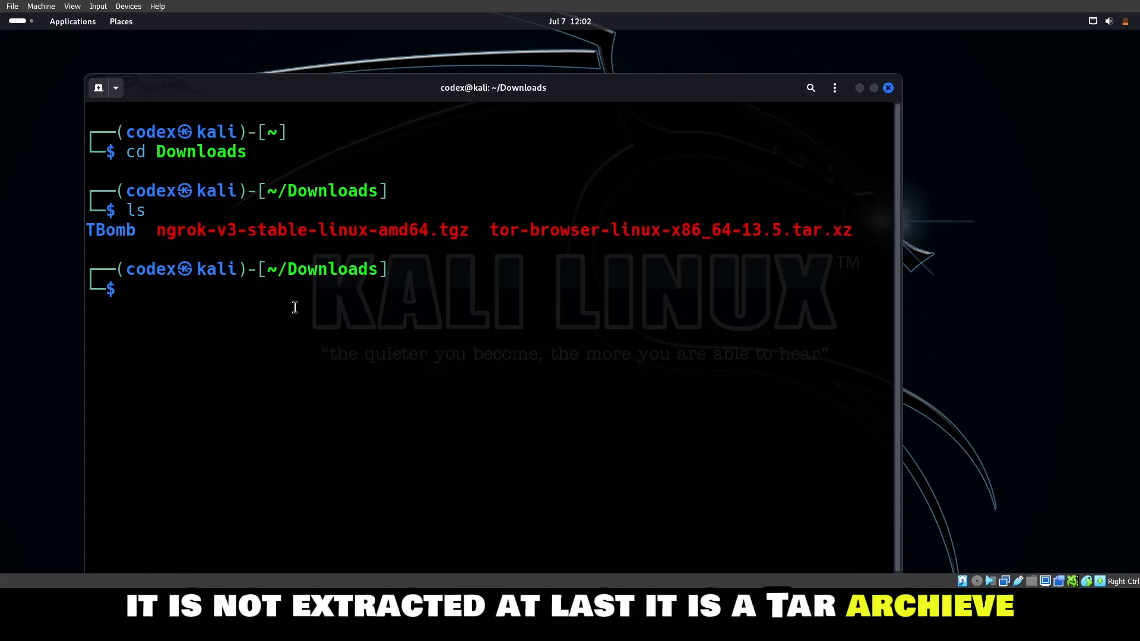
Extract tor-browser-linux-x86_64-13.5.tar.xz using tar -xf and list the Downloads directory again.
type("tar ")
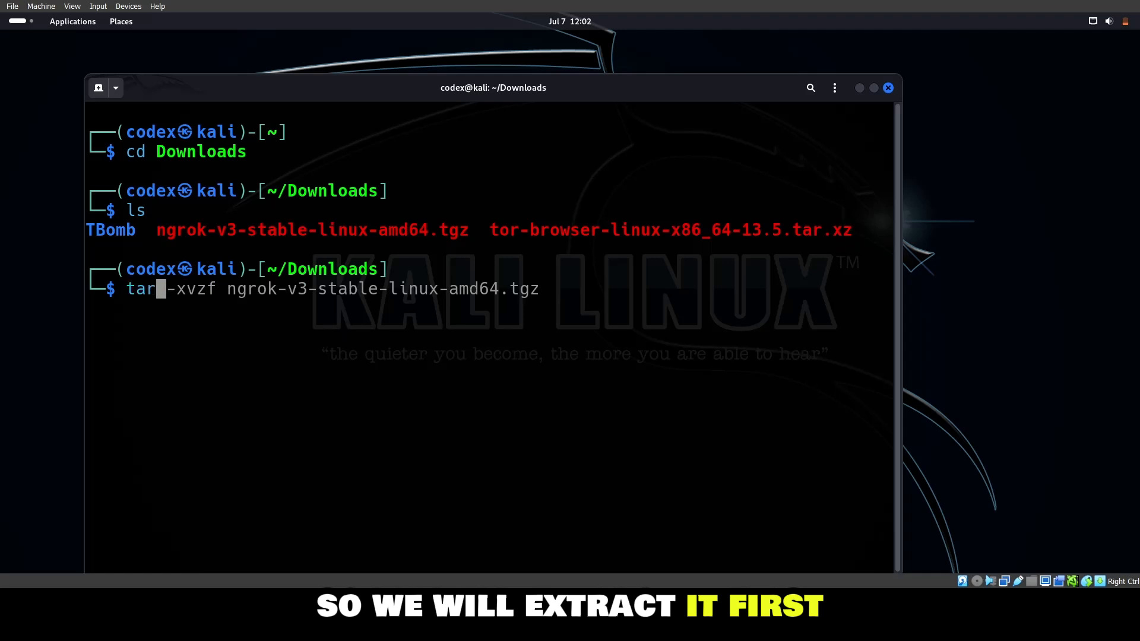
type("-xf ")
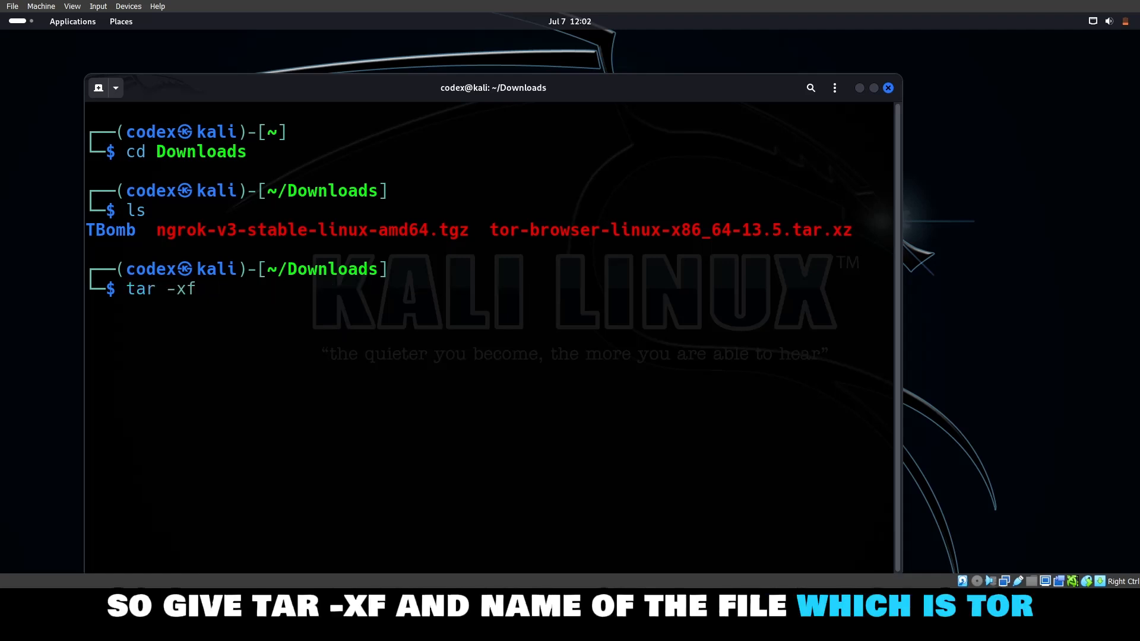
type("tor")
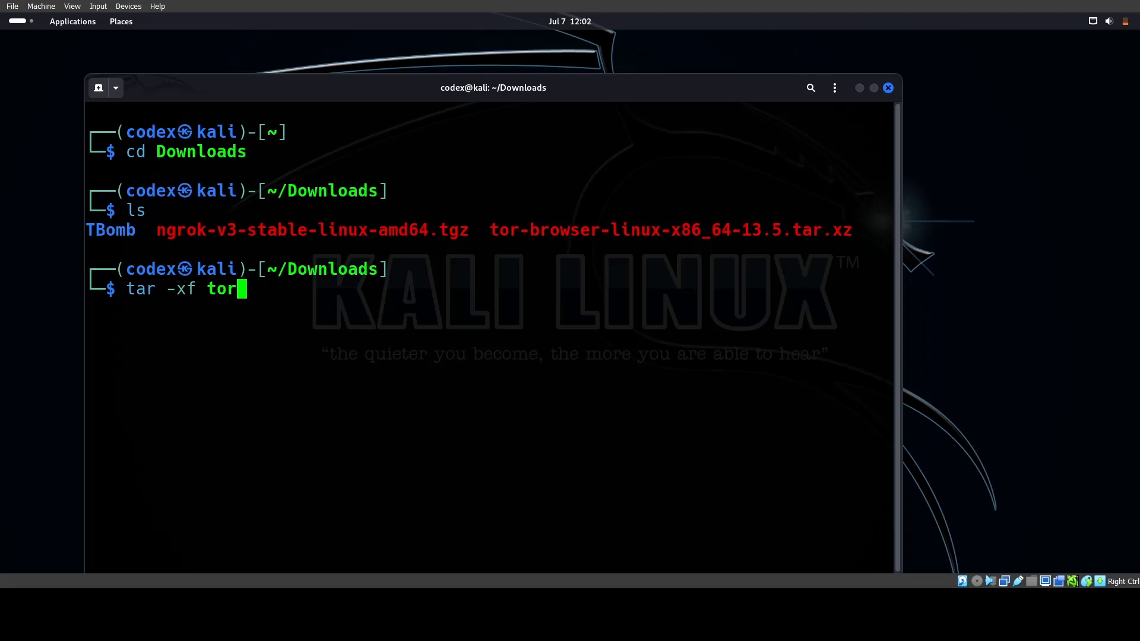
key("Tab")
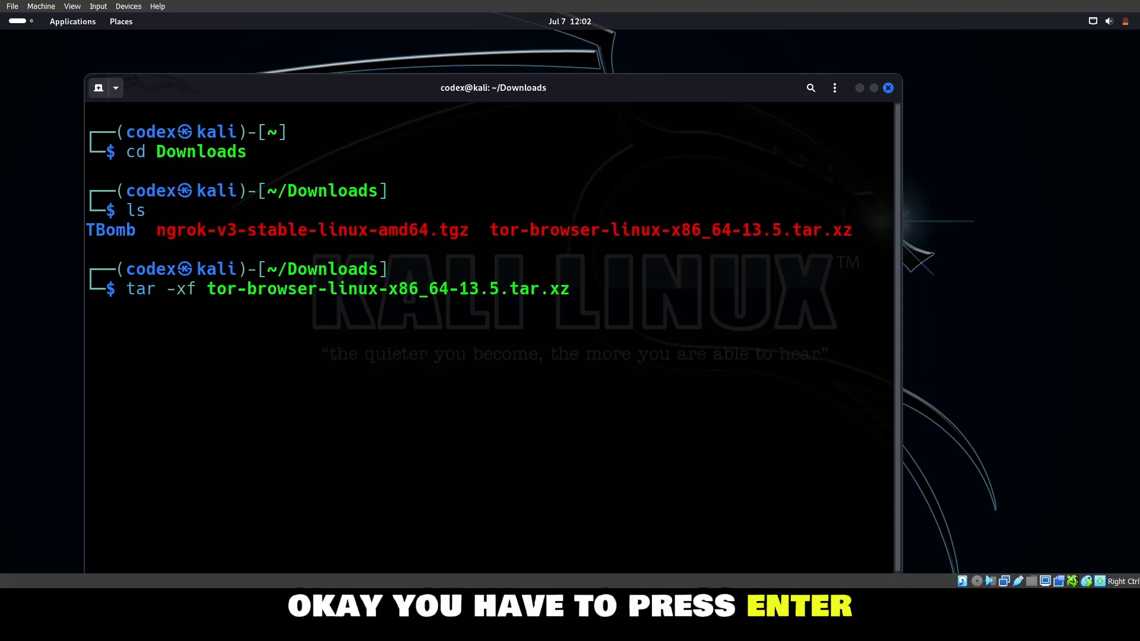
key("Return")
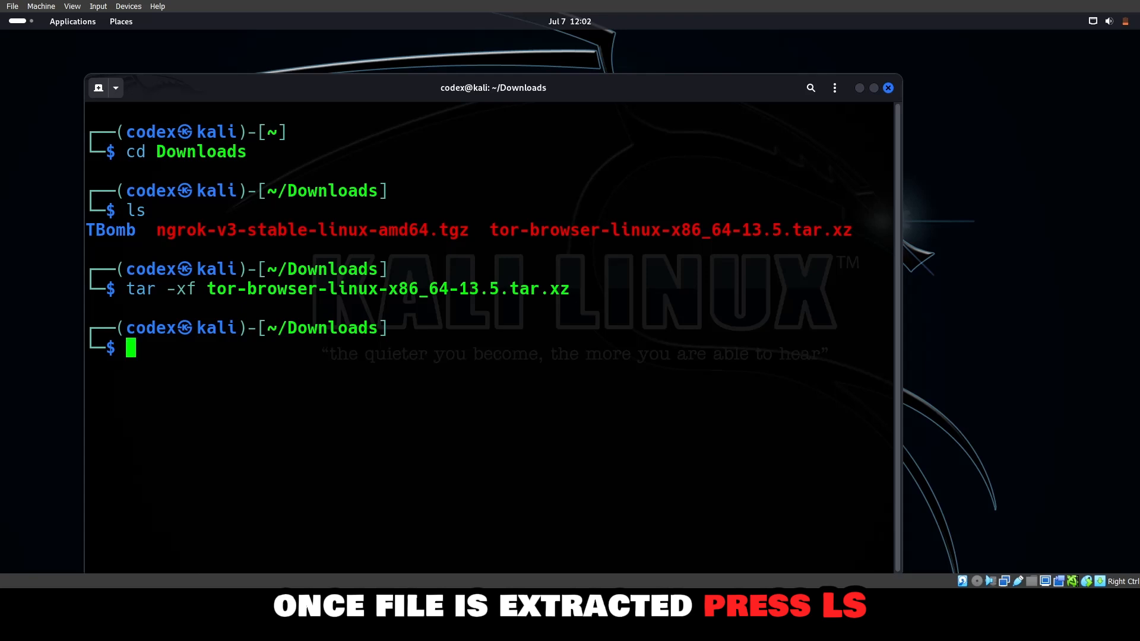
type("ls")
key("Return")
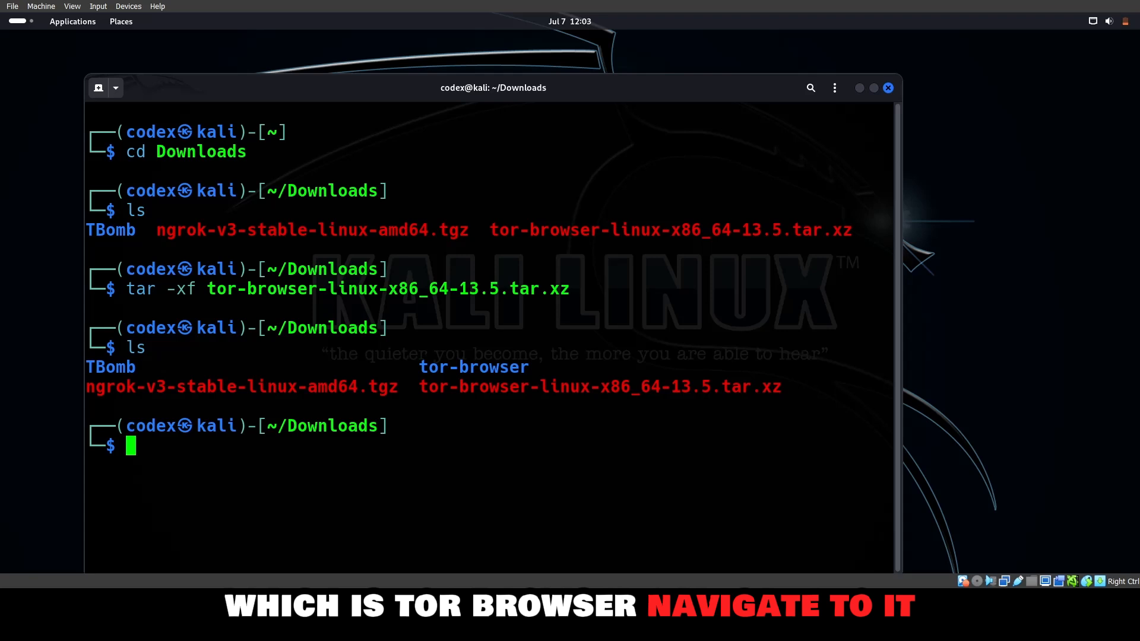
Change into the extracted tor-browser directory and list its contents.
type("cd tor")
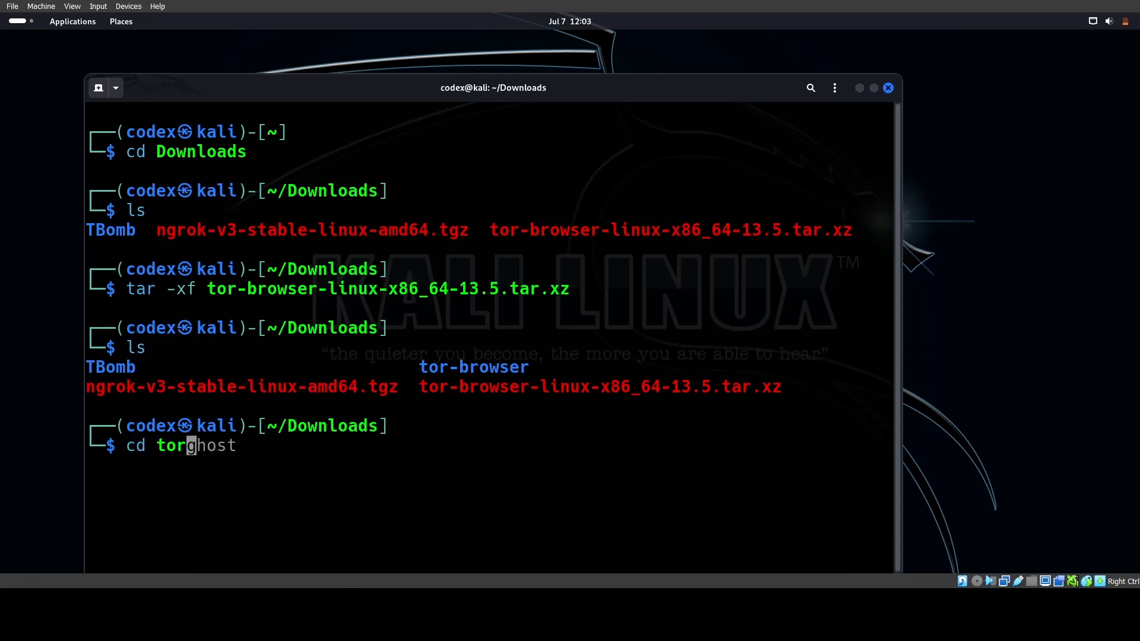
key("Tab")
key("Return")
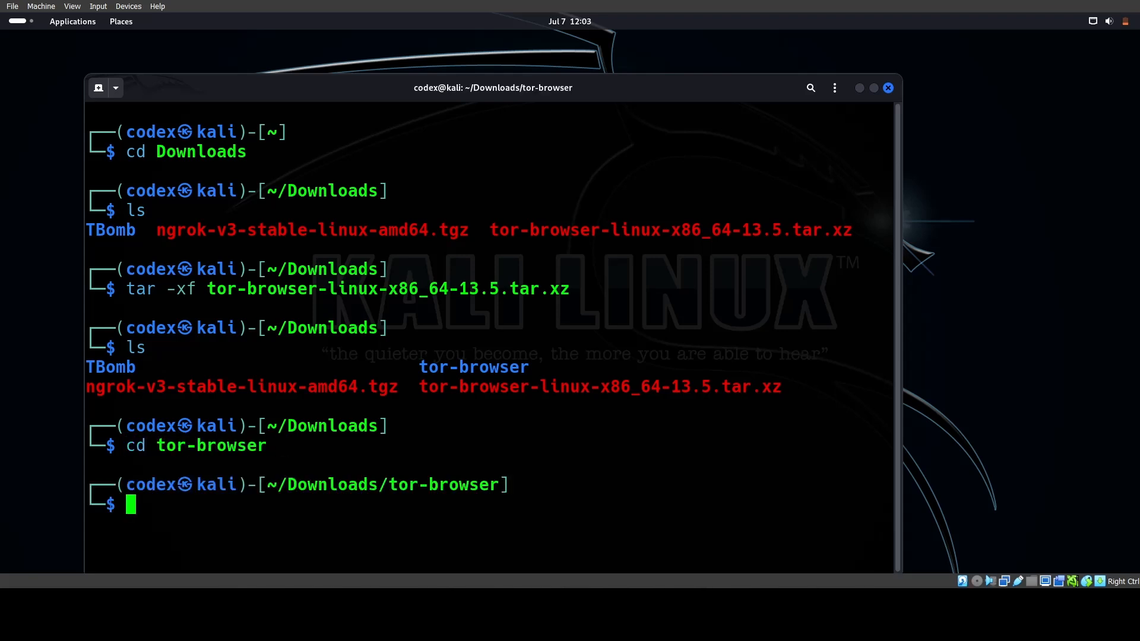
type("ls")
key("Return")
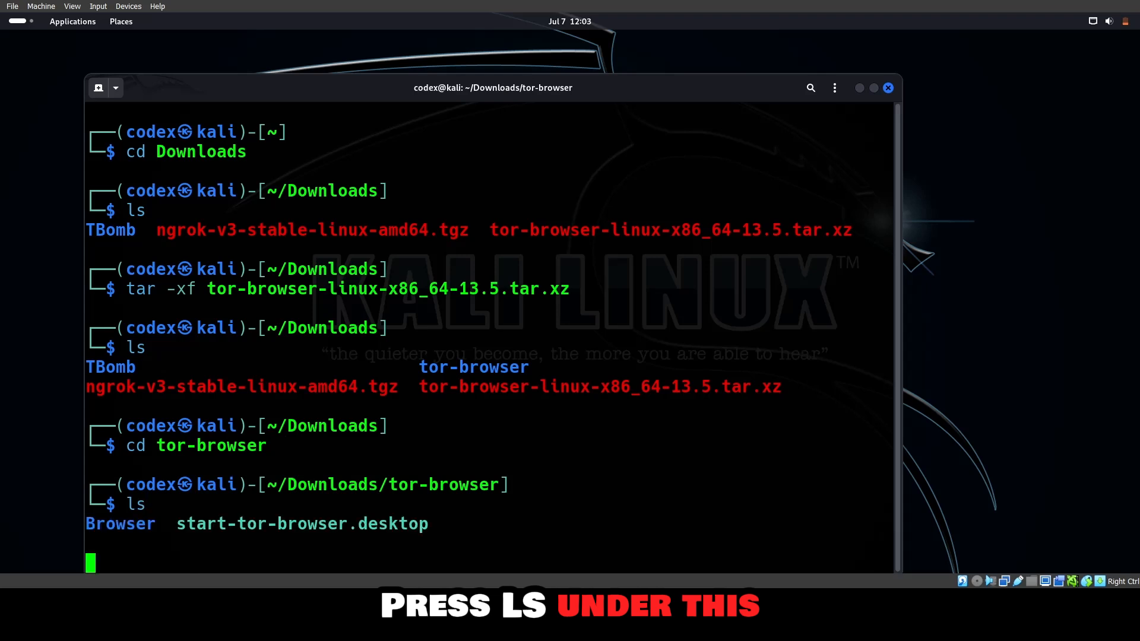
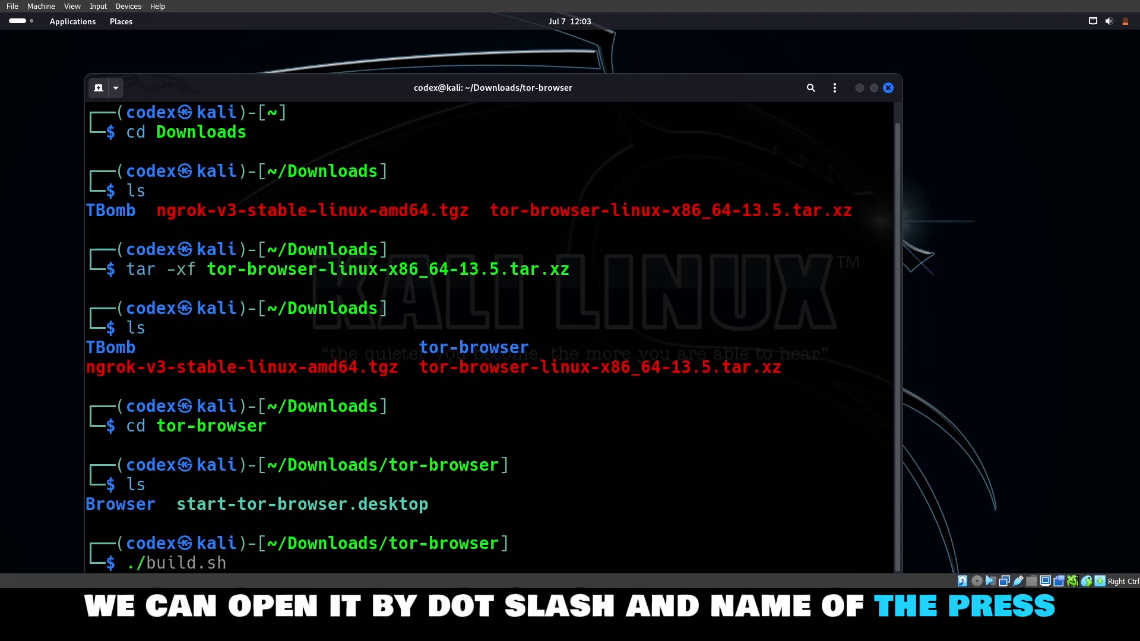
Launch Tor Browser with ./start-tor-browser.desktop, then turn on Always connect automatically and connect to the Tor network.
type("sta")
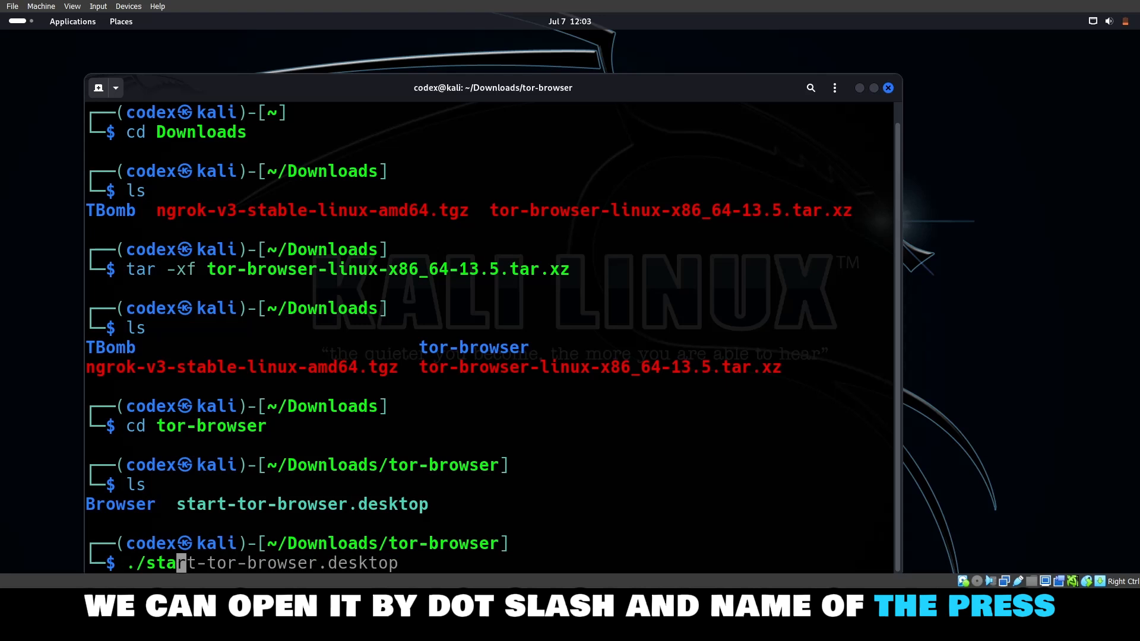
key("Tab")
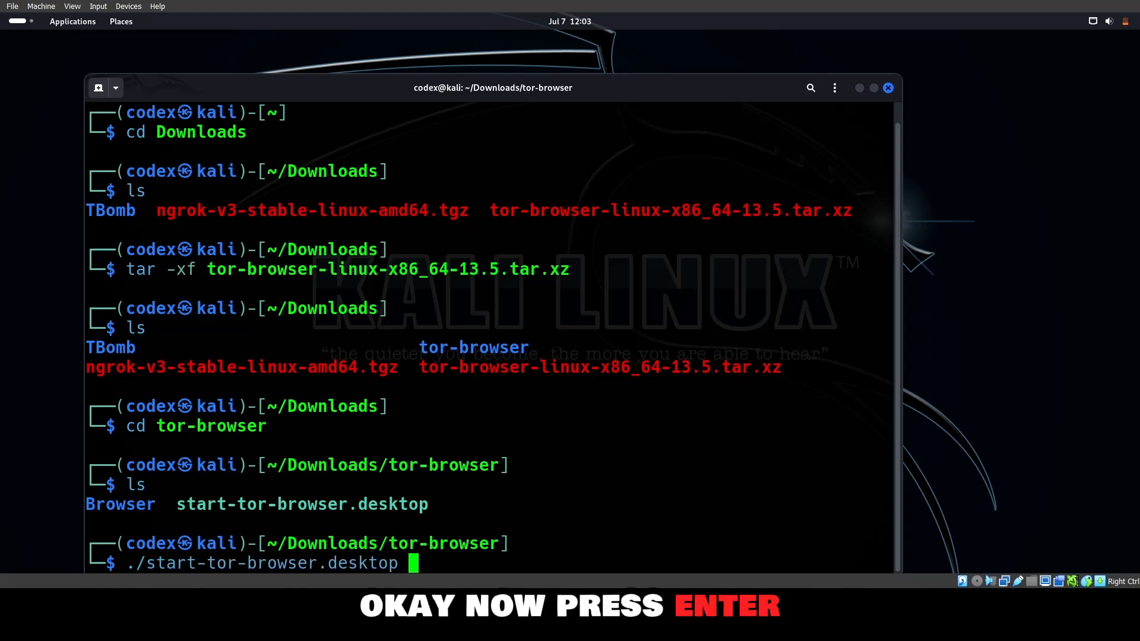
key("Return")
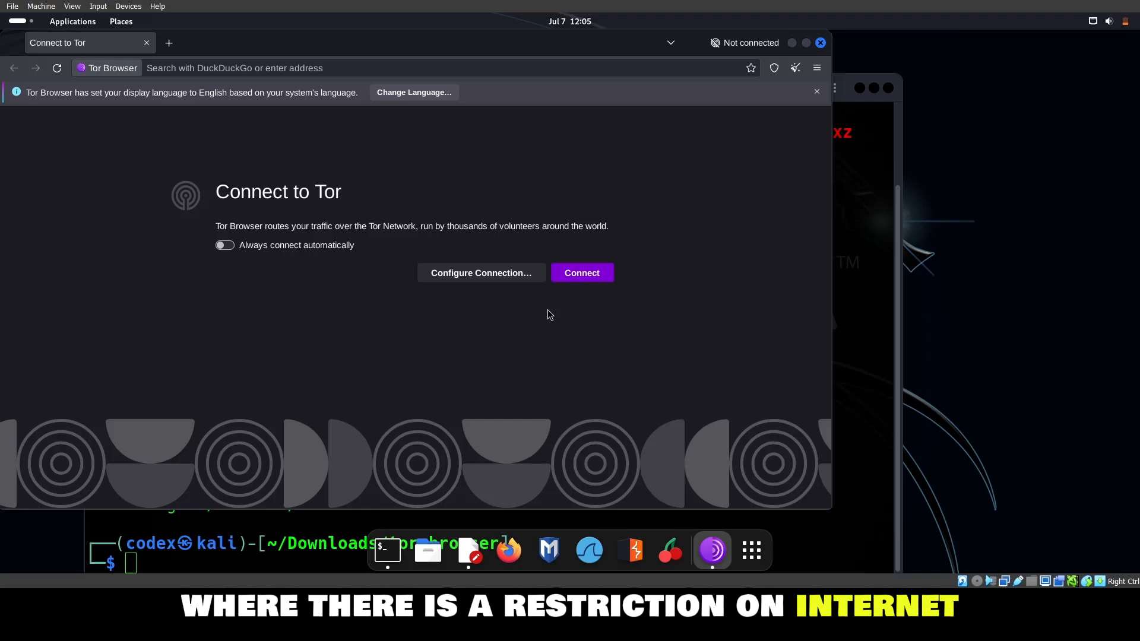
left_click(231, 245)
left_click(569, 276)
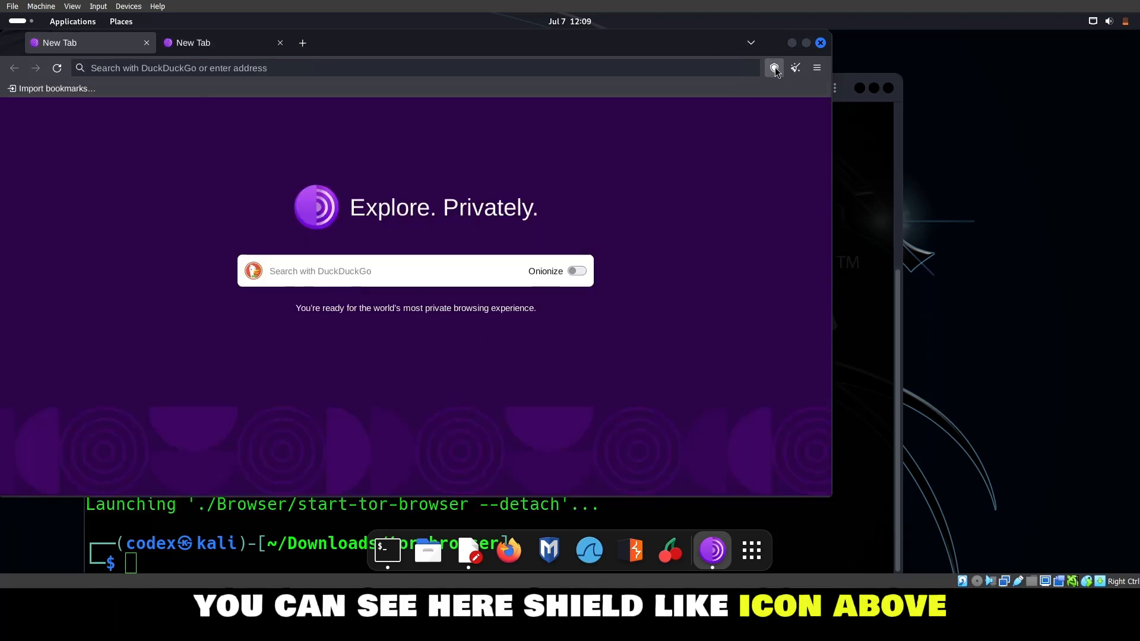
Review the Security Level options in the Privacy & Security settings from the second browser tab, then close that tab.
left_click(246, 48)
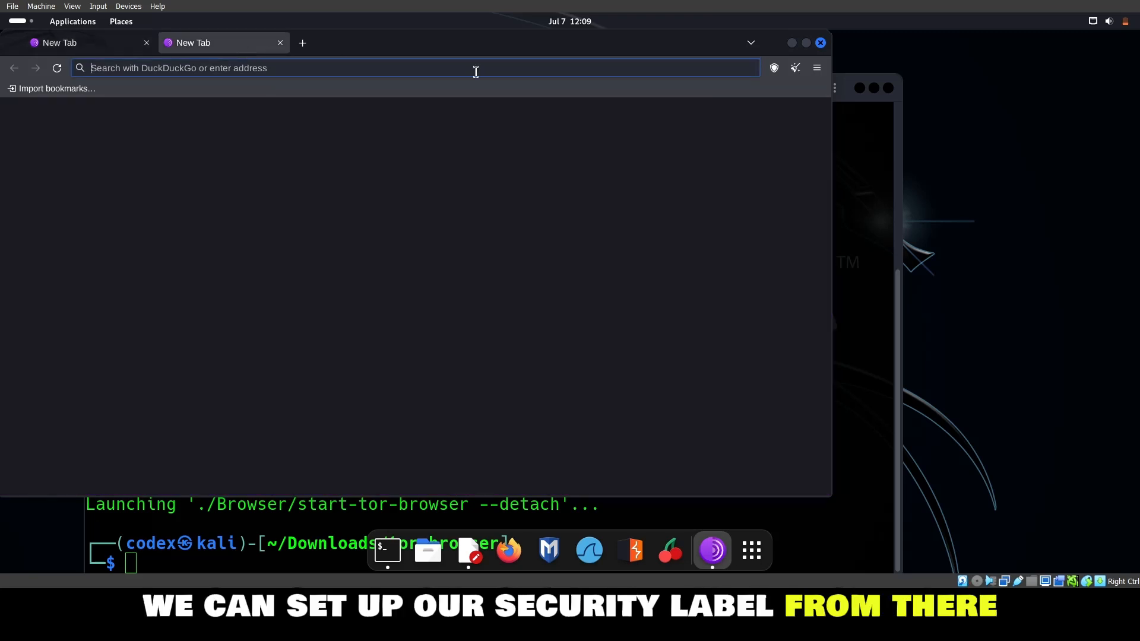
left_click(772, 68)
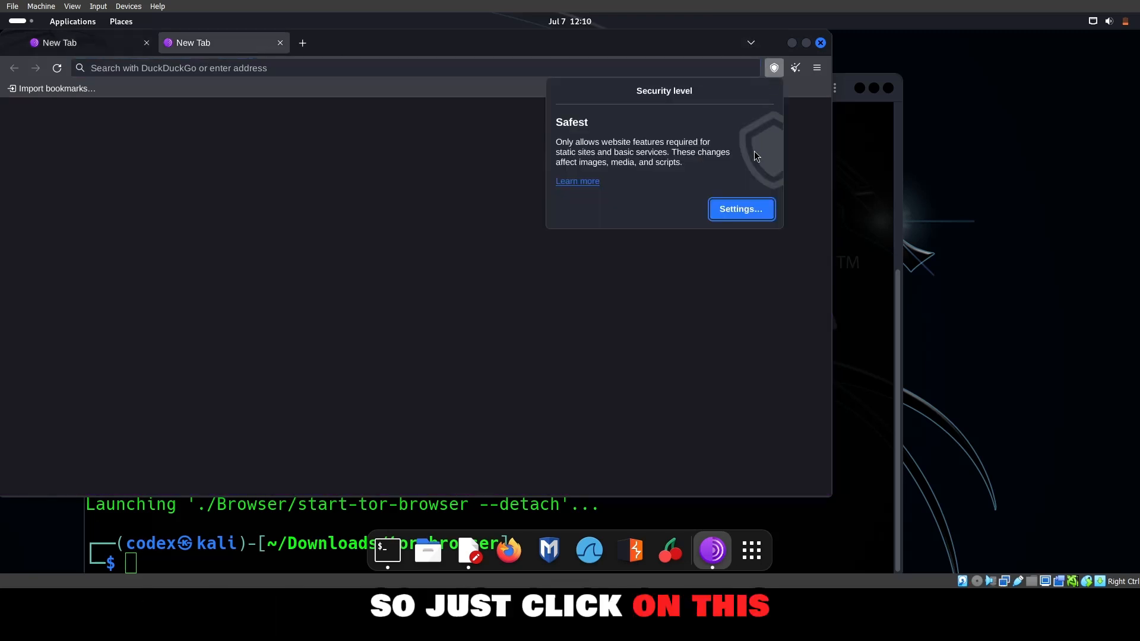
left_click(750, 211)
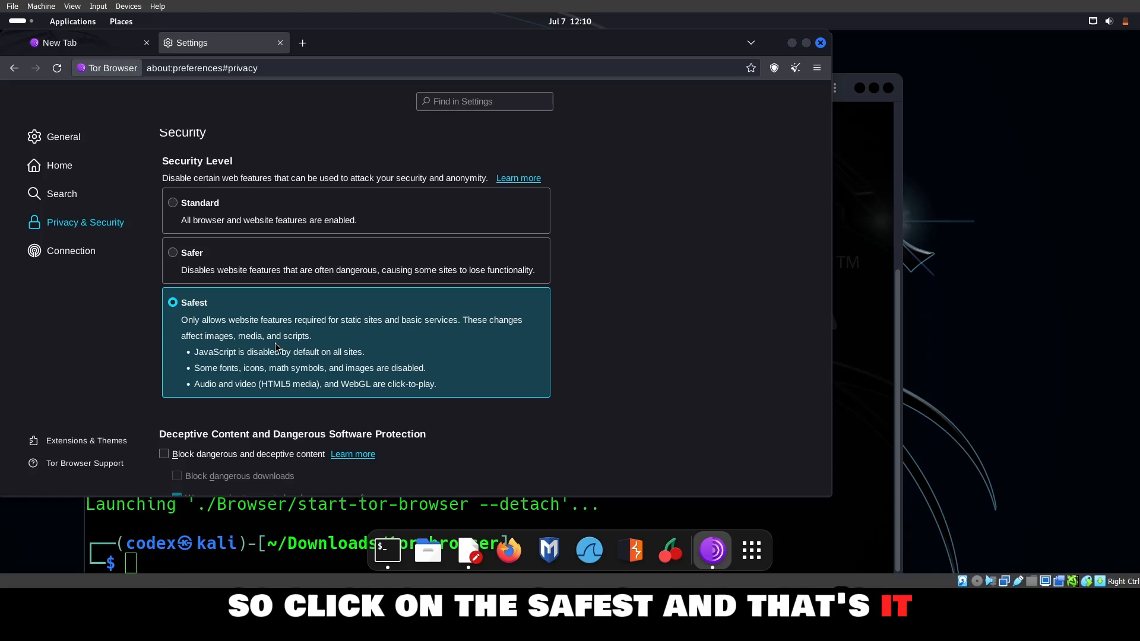
left_click(280, 43)
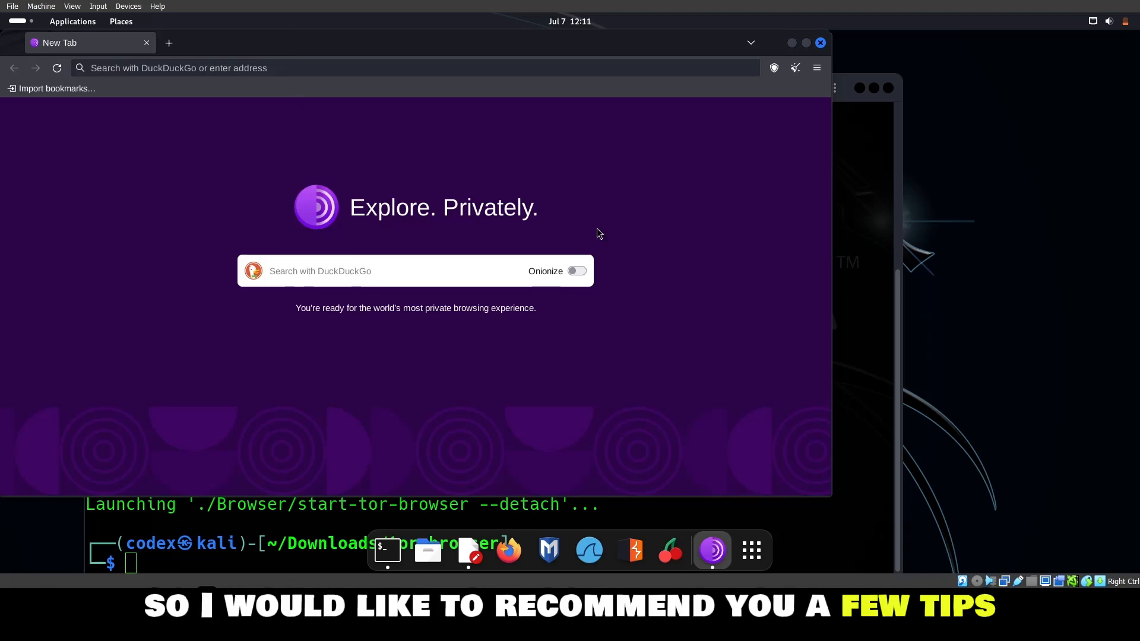
Switch to Text Editor to read the unsaved note of anonymity tips, then close it and discard the draft.
left_click(470, 560)
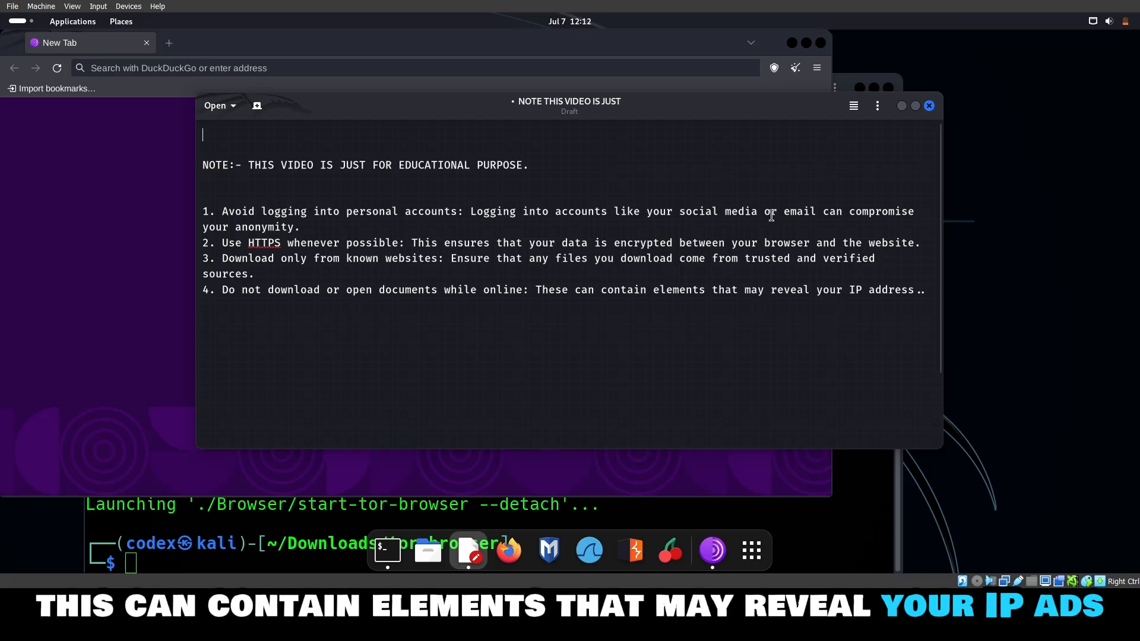
left_click(930, 106)
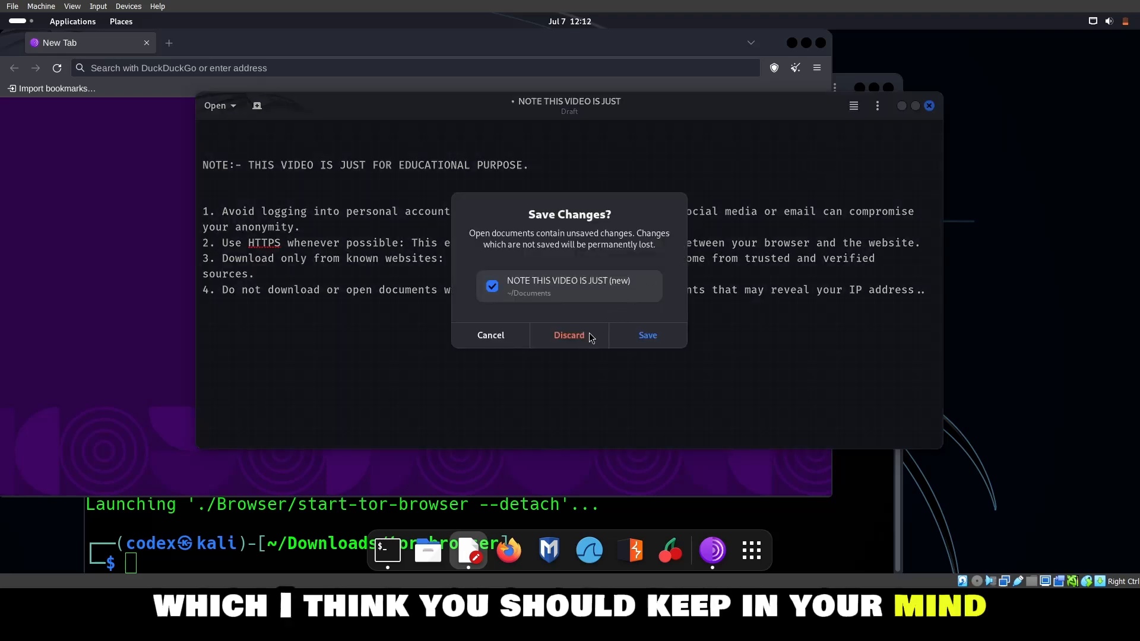
left_click(579, 347)
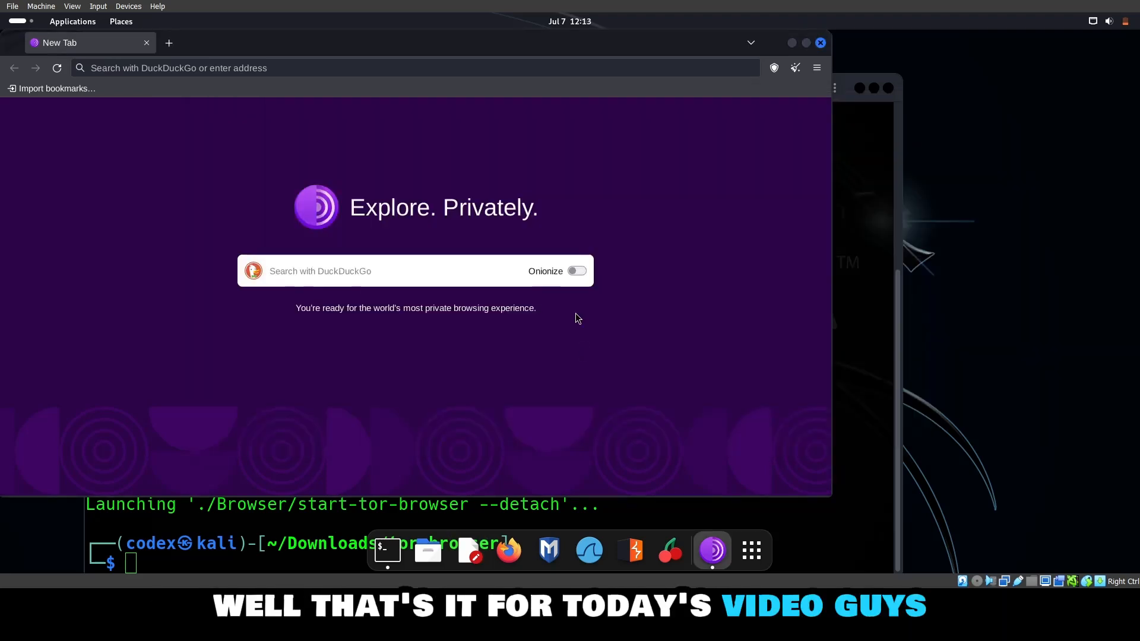